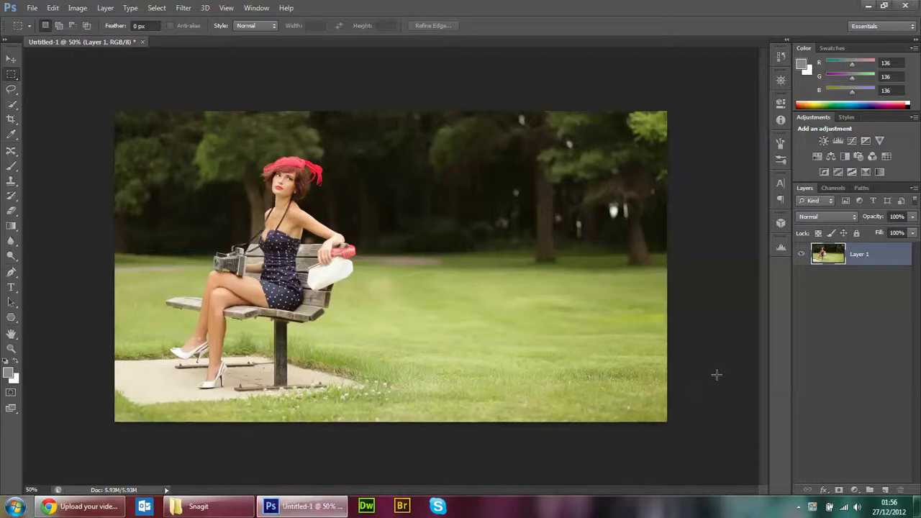
Step: Switch to Full Screen Mode with Menu Bar, then zoom in and pan slightly on the park photo
key(f)
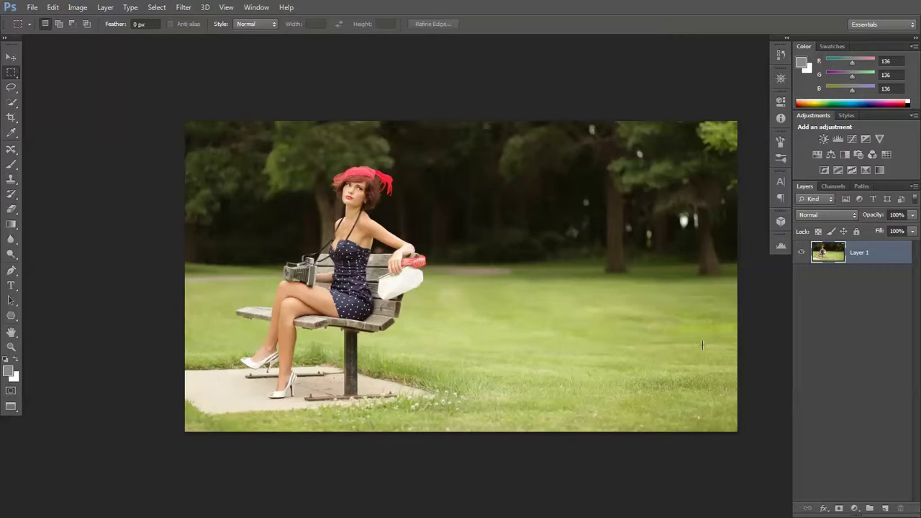
scroll(599, 327, up, 1)
scroll(619, 283, up, 1)
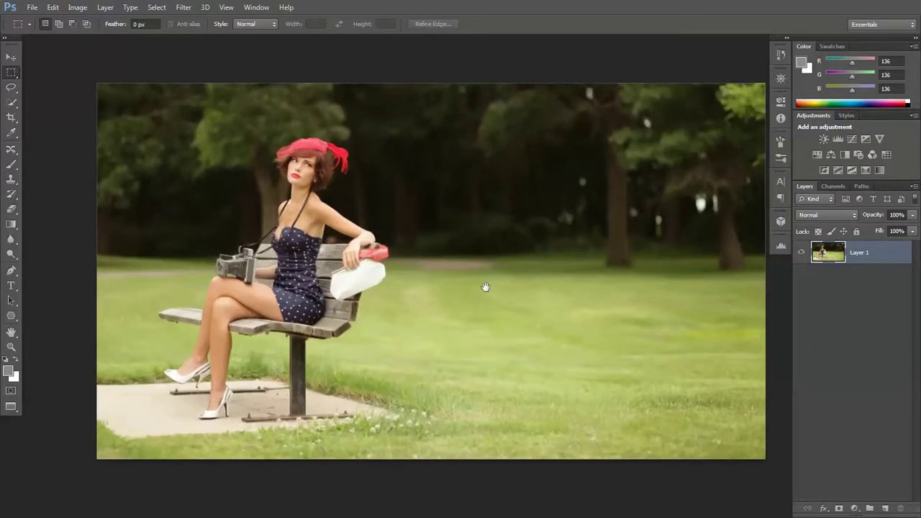
drag(486, 287, 475, 282)
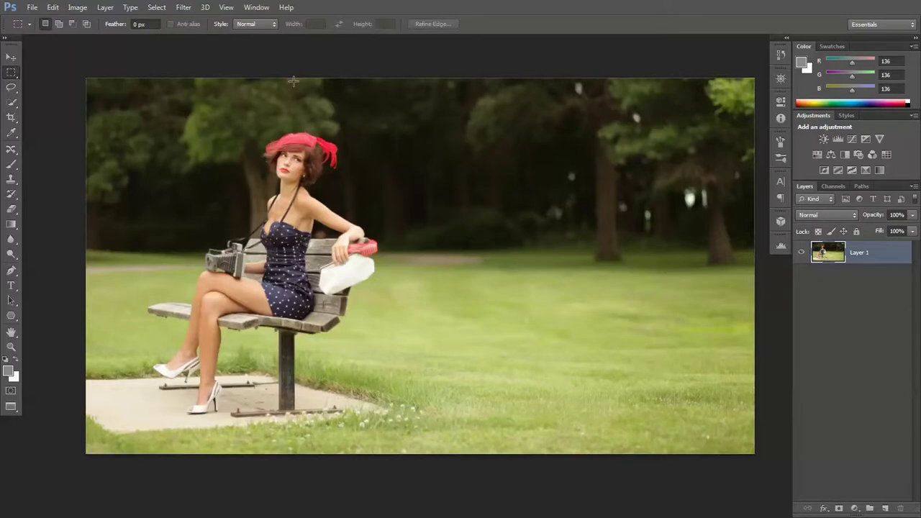
Step: Zoom in on her head and paint the red hat with the Quick Selection tool at brush size 15
scroll(303, 131, up, 2)
scroll(302, 131, up, 2)
scroll(306, 282, up, 2)
scroll(305, 282, up, 1)
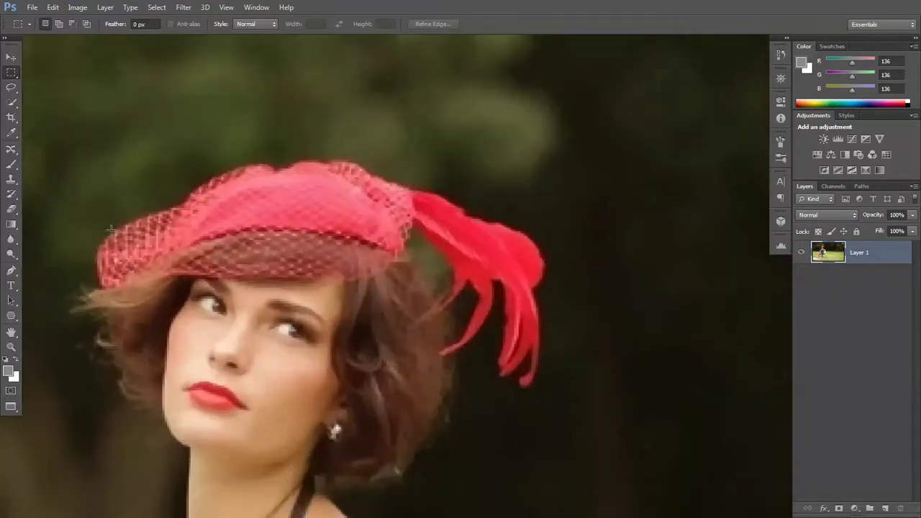
click(12, 104)
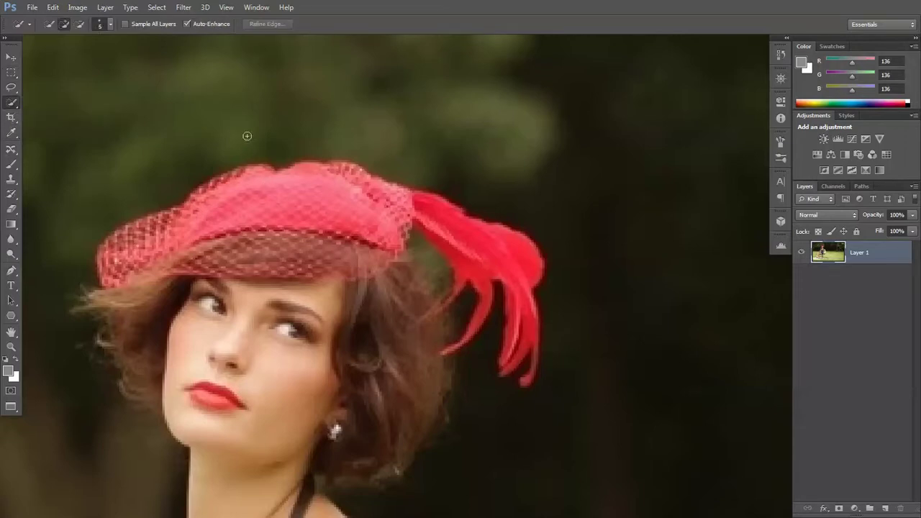
key(bracketright)
key(bracketright)
key(bracketright)
key(bracketright)
key(bracketright)
key(bracketright)
mouse_move(237, 199)
mouse_down()
mouse_move(327, 191)
mouse_move(225, 235)
mouse_move(276, 246)
mouse_up()
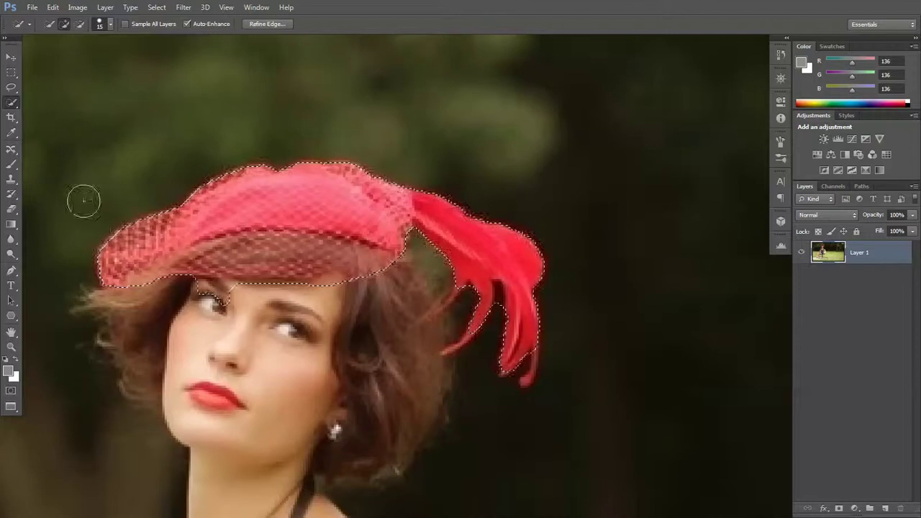
Step: In Refine Edge, set Radius 35.2, Smooth 0, Feather 0.7, Contrast 68, Shift Edge +18, Decontaminate 54
click(158, 7)
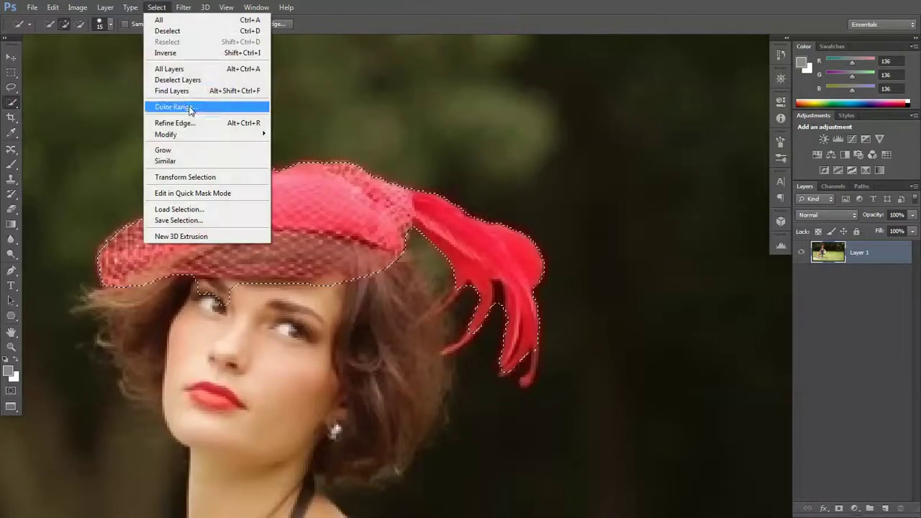
click(194, 118)
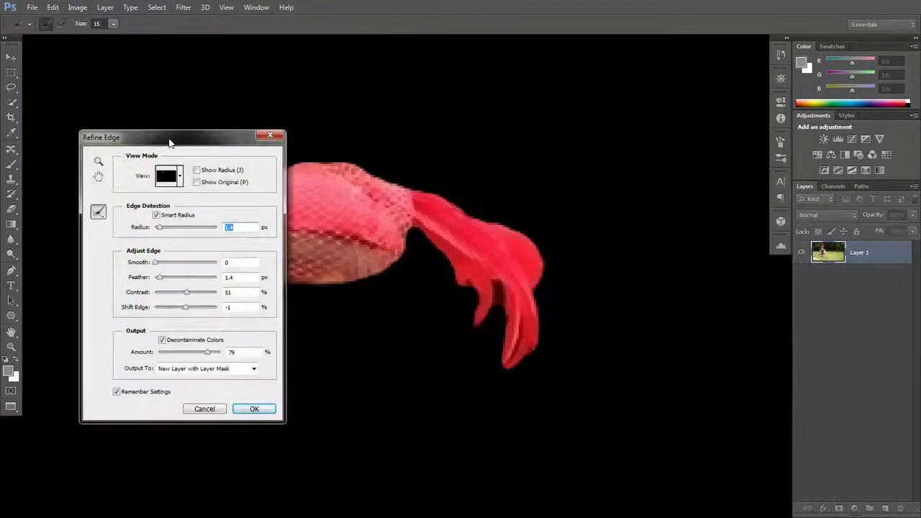
mouse_move(170, 142)
mouse_down()
mouse_move(681, 102)
mouse_move(654, 81)
mouse_up()
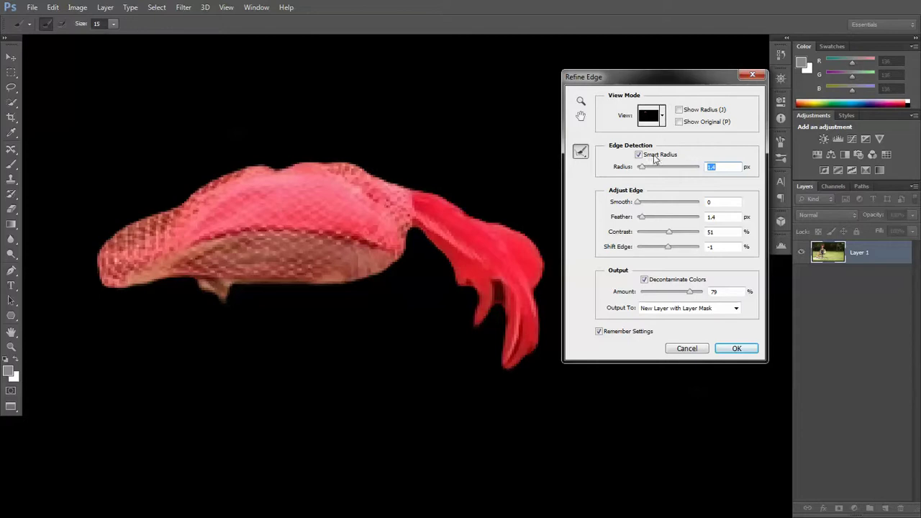
drag(642, 167, 672, 169)
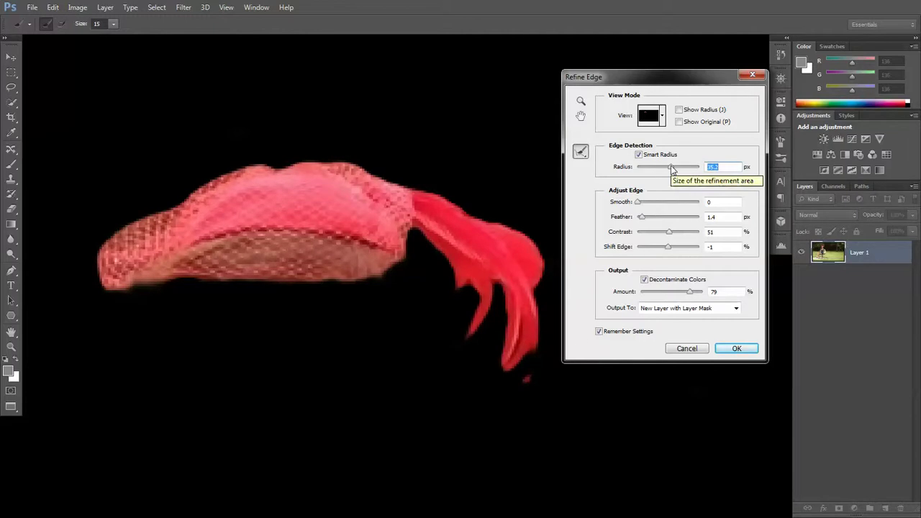
drag(690, 292, 675, 294)
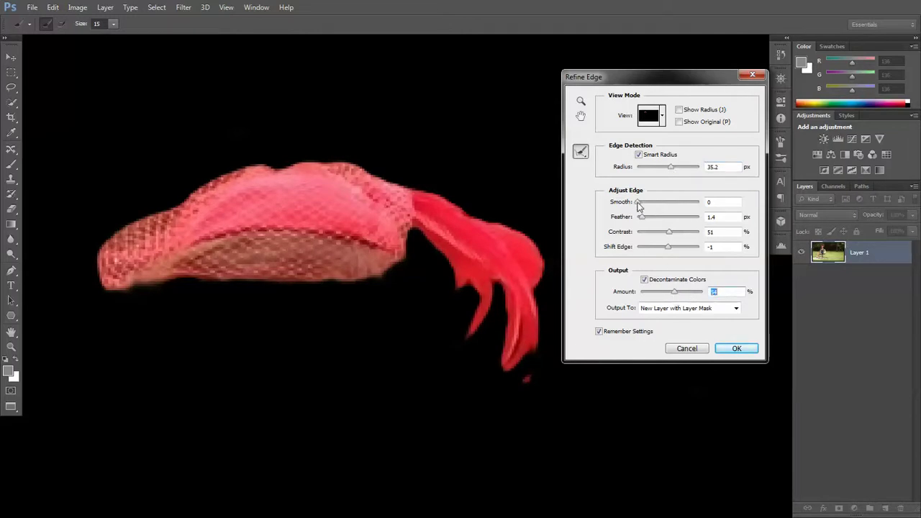
click(604, 206)
drag(642, 216, 680, 232)
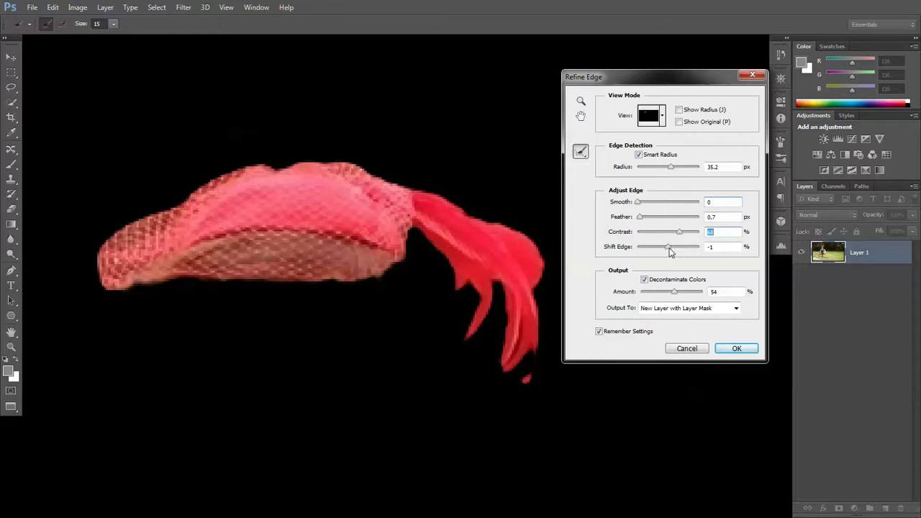
drag(668, 247, 672, 247)
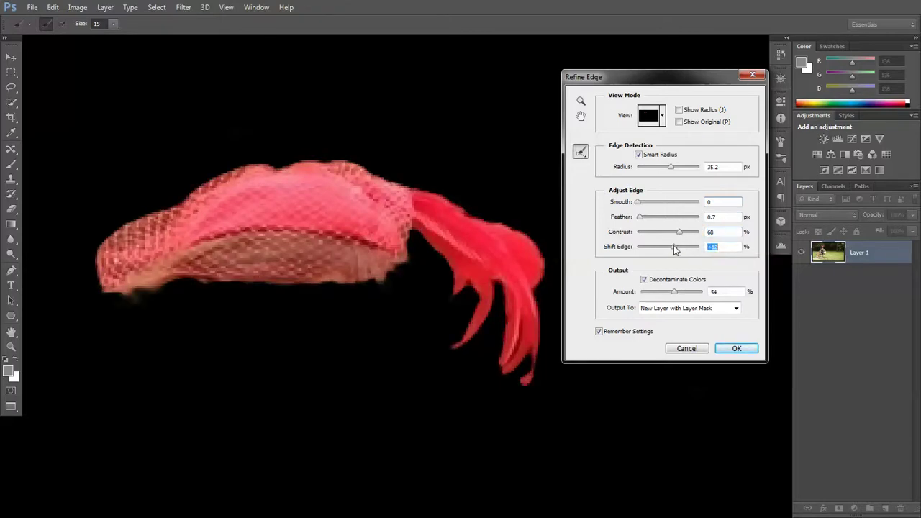
key(Up)
key(Up)
key(Up)
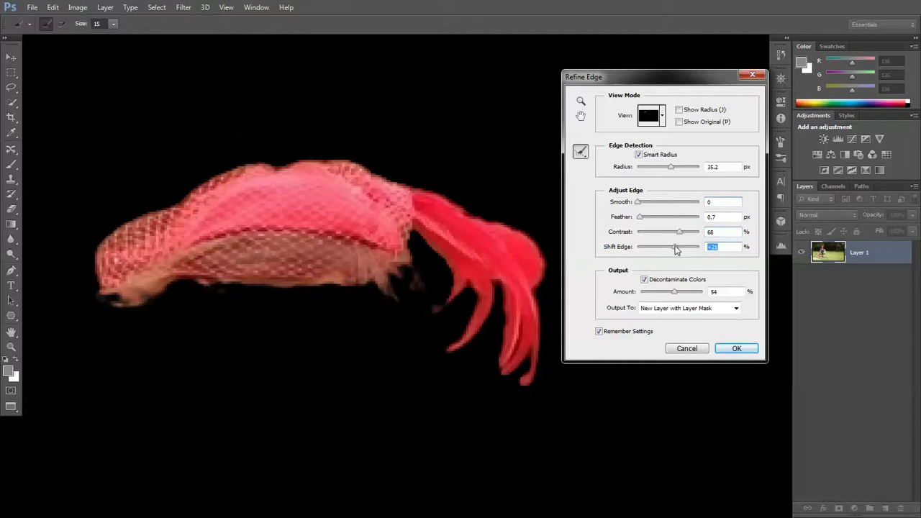
key(Down)
key(Down)
key(Down)
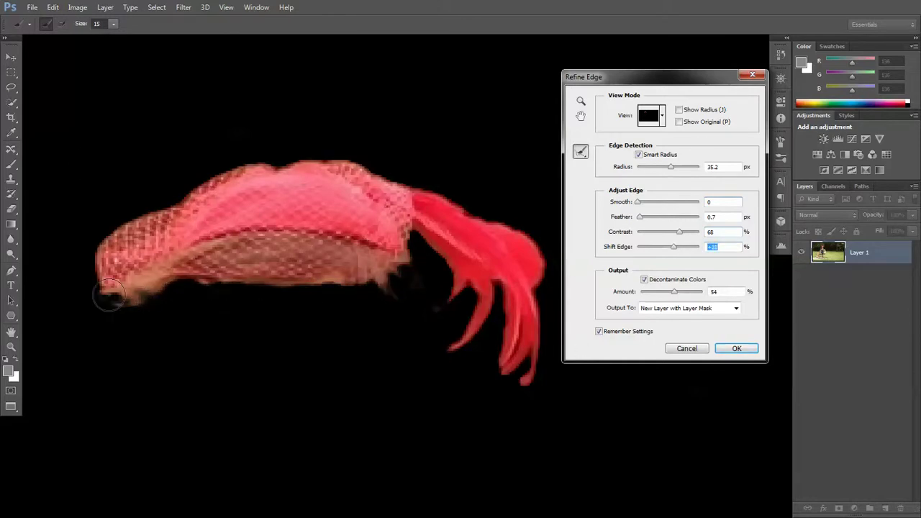
Step: Brush the Refine Radius along the hat's lower brim, the feather tips and the feathers' outer edge
mouse_move(109, 295)
mouse_down()
mouse_move(399, 267)
mouse_move(395, 289)
mouse_up()
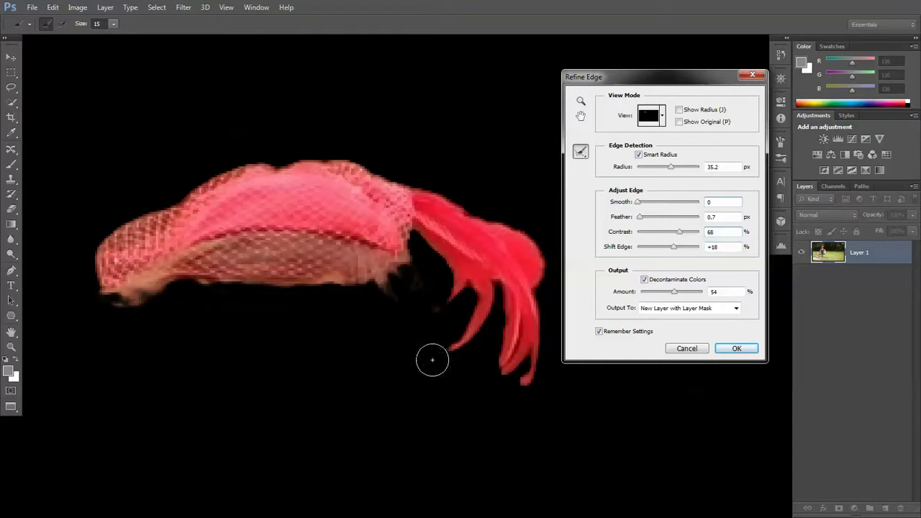
drag(449, 298, 444, 322)
drag(502, 355, 566, 377)
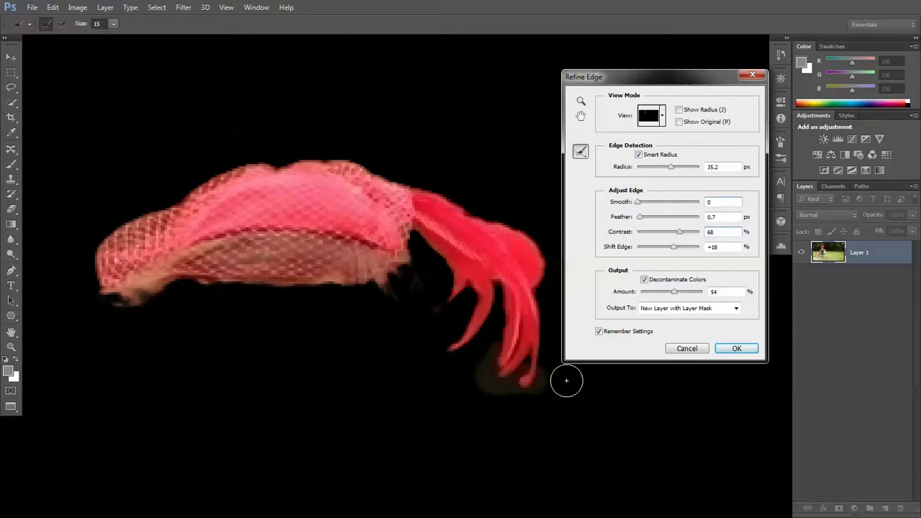
drag(422, 308, 456, 339)
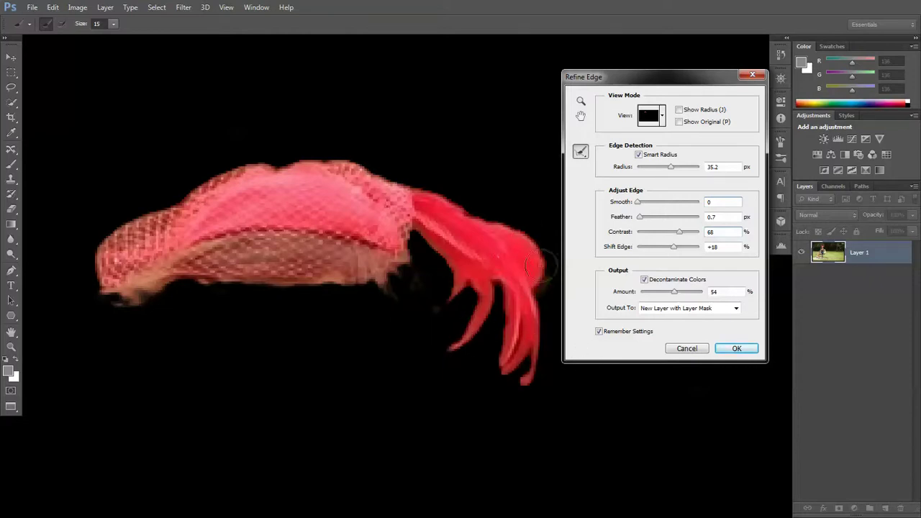
mouse_move(543, 253)
mouse_down()
mouse_move(335, 168)
mouse_move(104, 291)
mouse_up()
Step: Output the refined hat as a new layer with mask and lasso the faded fringe under its left brim
click(737, 349)
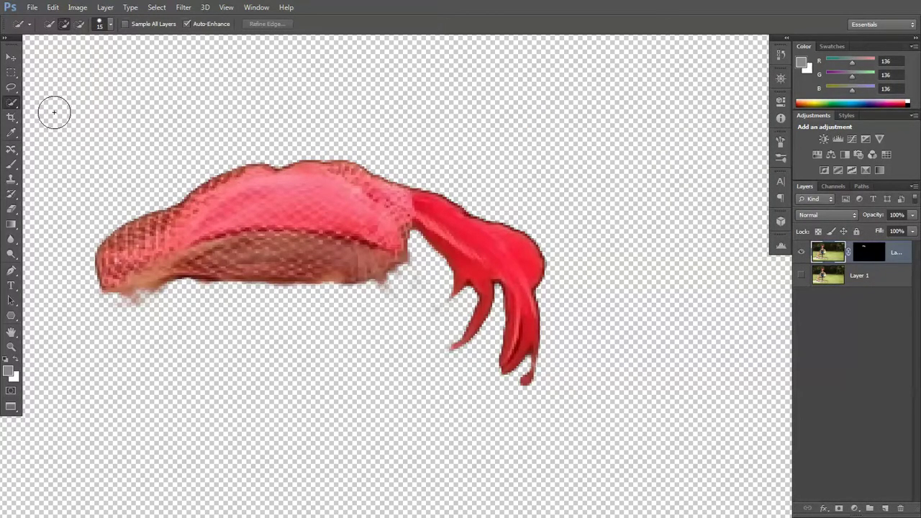
click(11, 89)
click(44, 91)
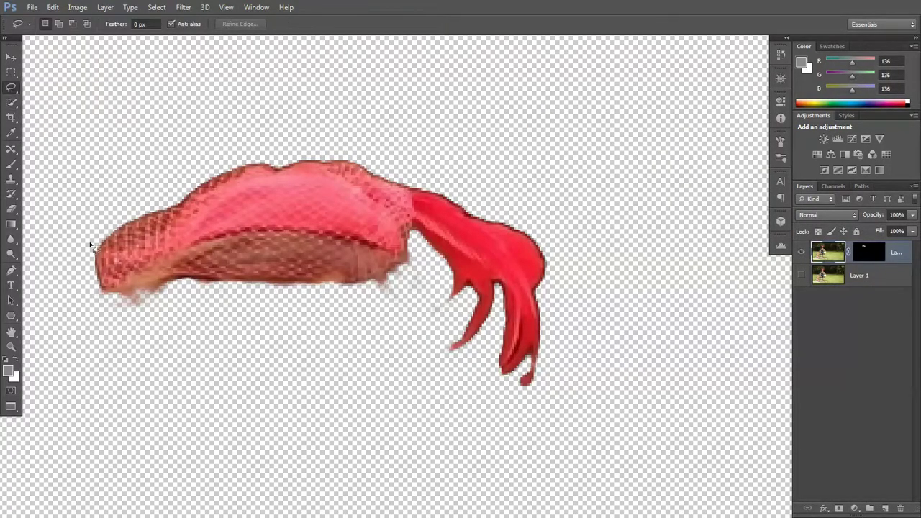
scroll(132, 301, up, 5)
scroll(132, 301, up, 2)
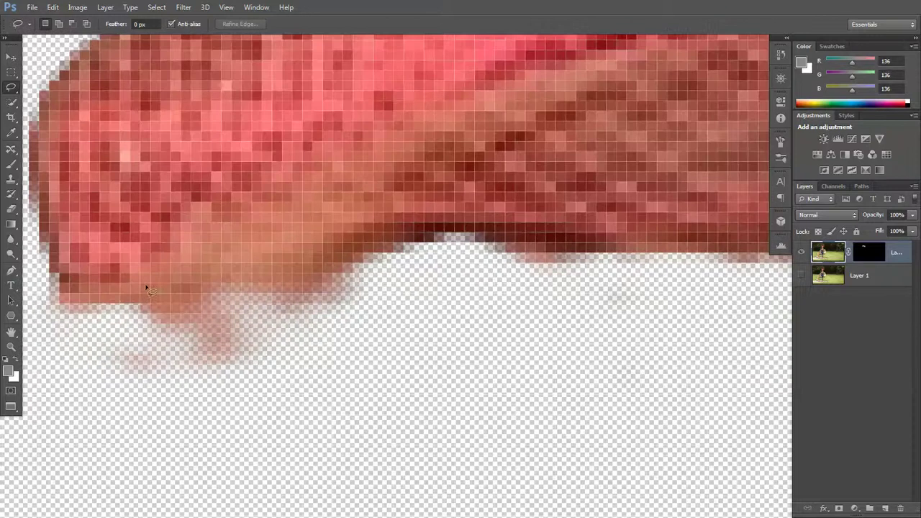
mouse_move(57, 279)
mouse_down()
mouse_move(246, 236)
mouse_move(63, 398)
mouse_move(52, 282)
mouse_up()
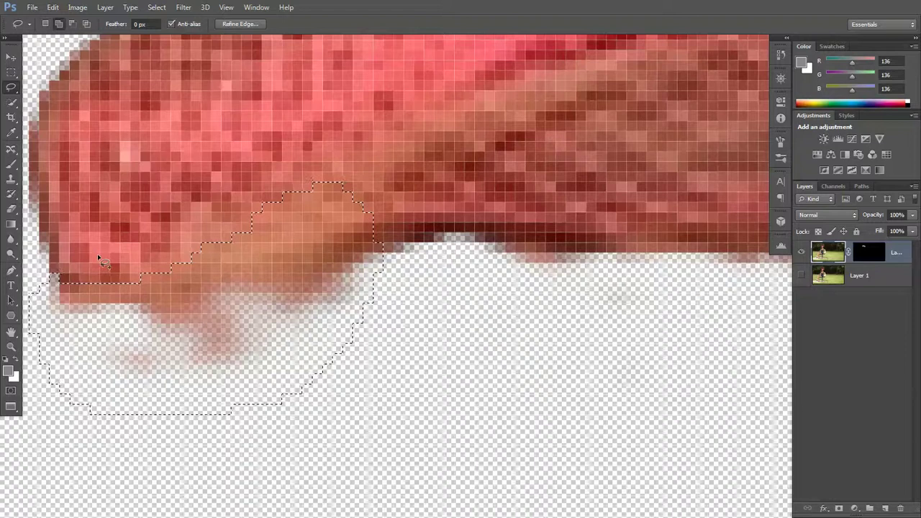
Step: Feather the fringe selection by 5 px, delete it, and deselect
key(shift+F6)
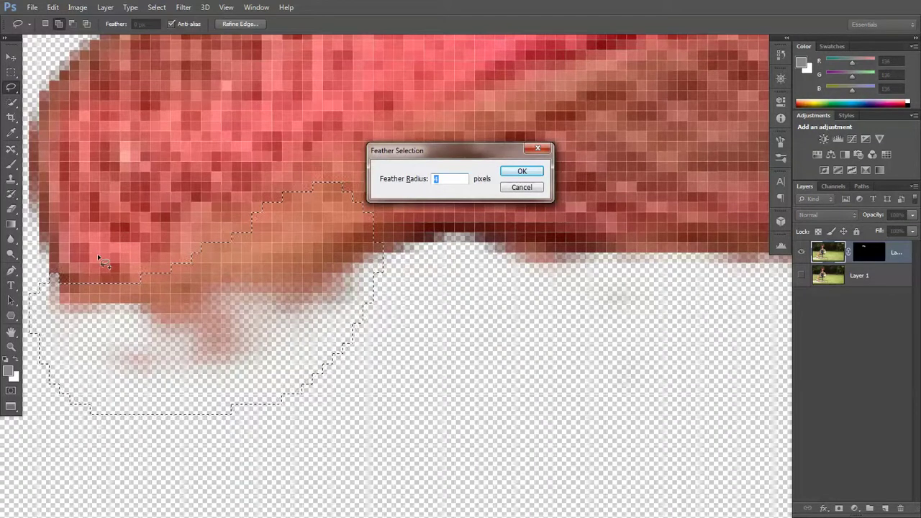
text(5)
key(Return)
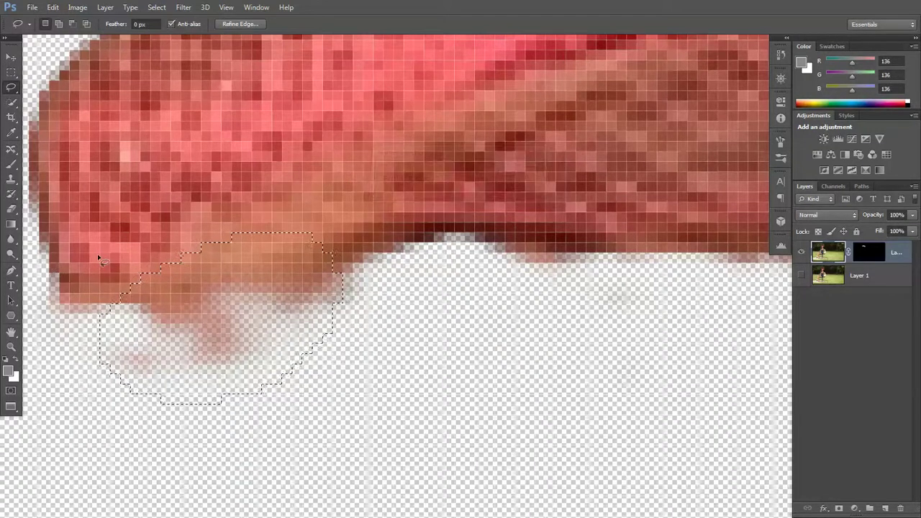
key(Delete)
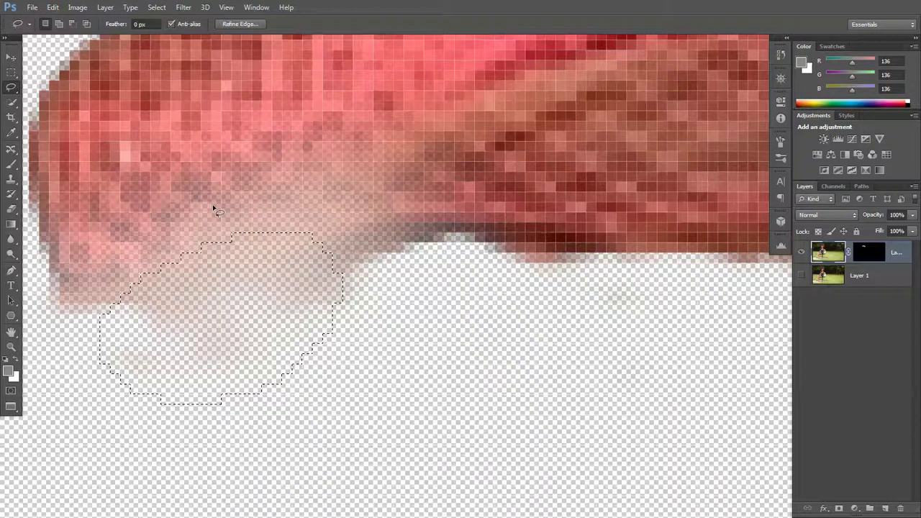
scroll(216, 206, down, 2)
scroll(263, 190, down, 2)
scroll(319, 148, down, 2)
key(ctrl+d)
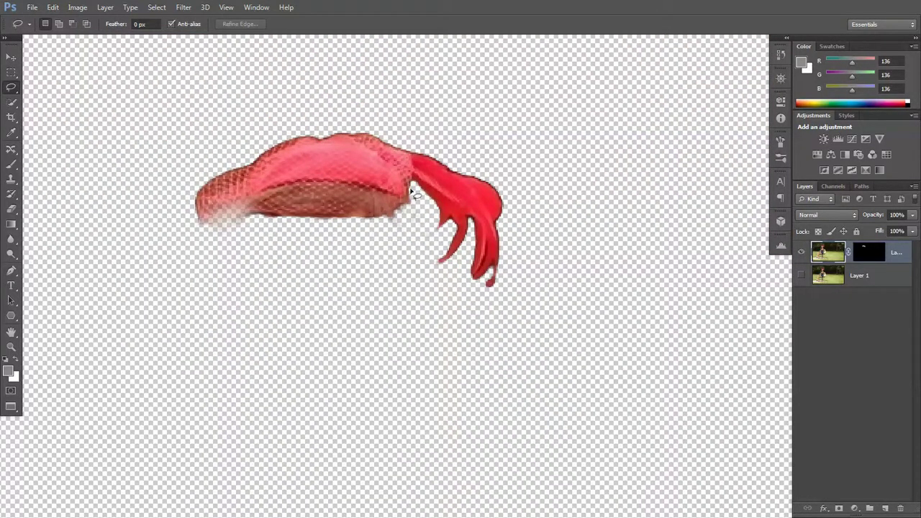
Step: Make the original park photo layer visible again and select the hat layer's mask
scroll(457, 172, up, 2)
scroll(438, 179, up, 1)
scroll(441, 175, down, 4)
scroll(444, 177, down, 2)
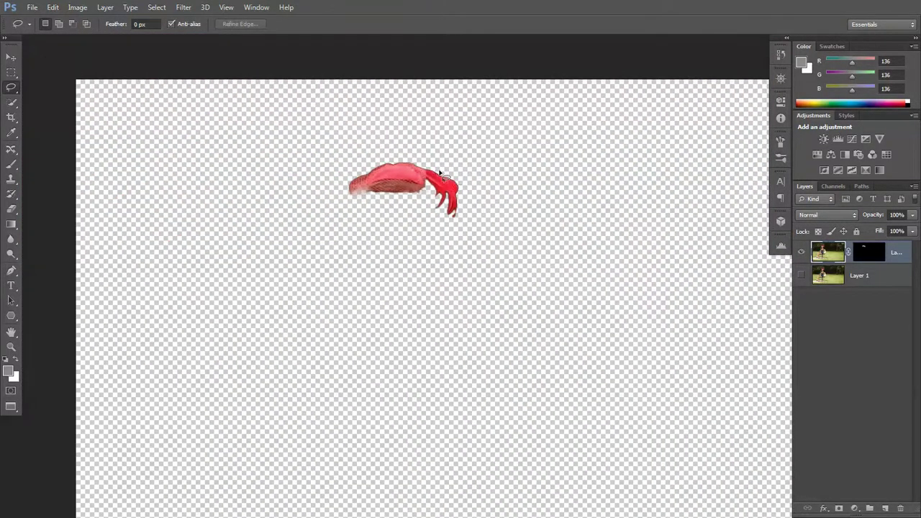
scroll(454, 189, down, 2)
scroll(549, 185, down, 2)
scroll(549, 185, up, 1)
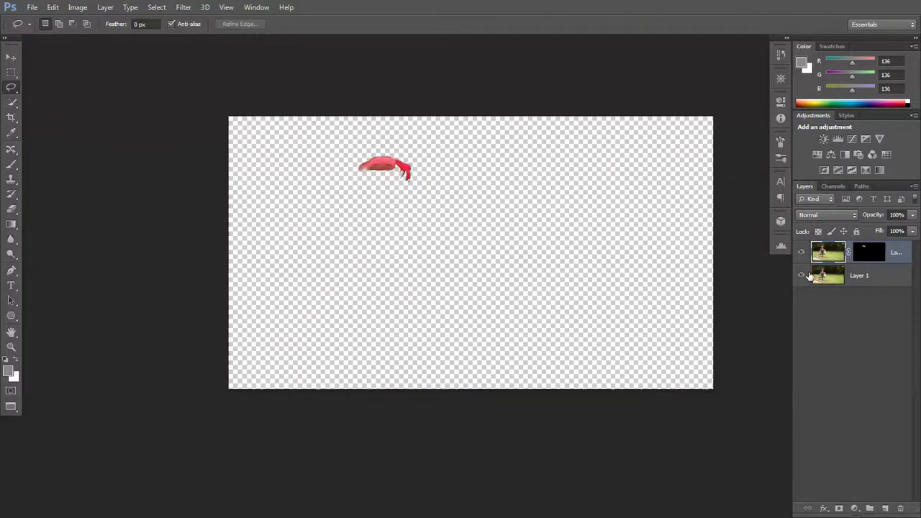
click(801, 275)
scroll(558, 164, up, 1)
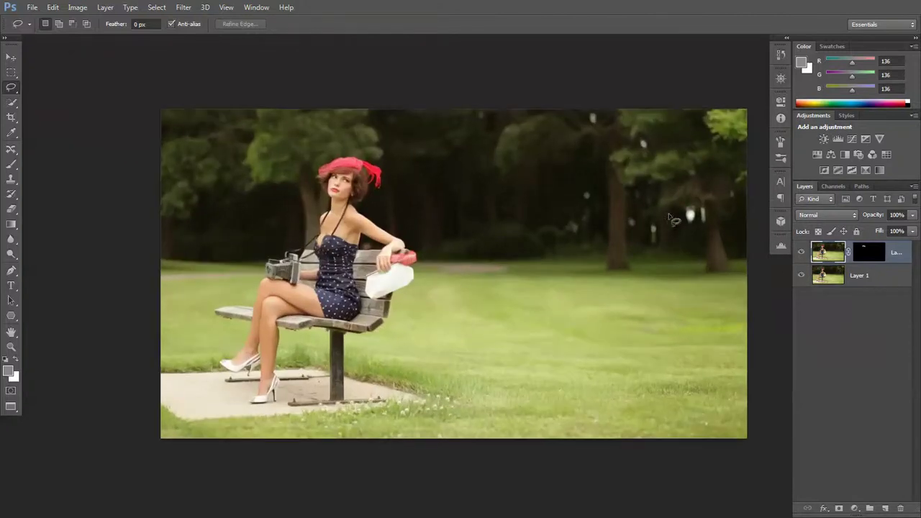
click(873, 256)
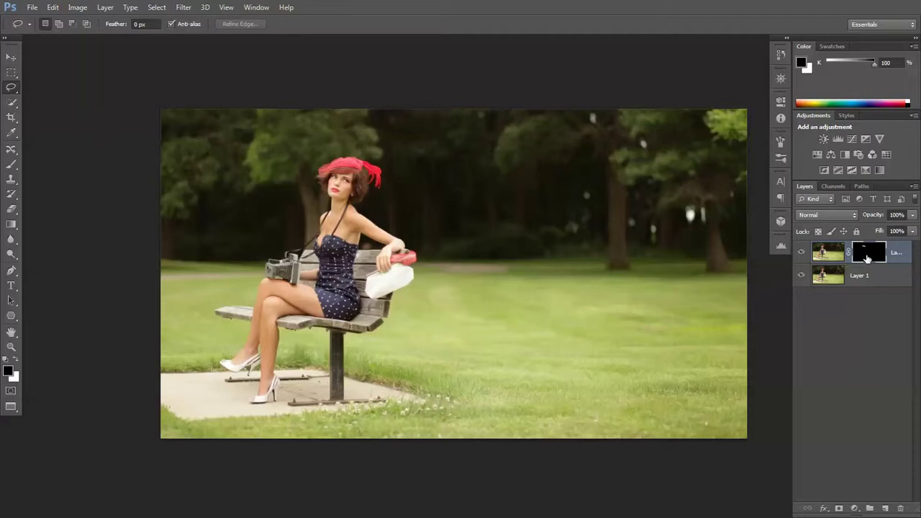
Step: Check the masked hat alone, then hide the hat layer and leave only the photo visible
click(801, 275)
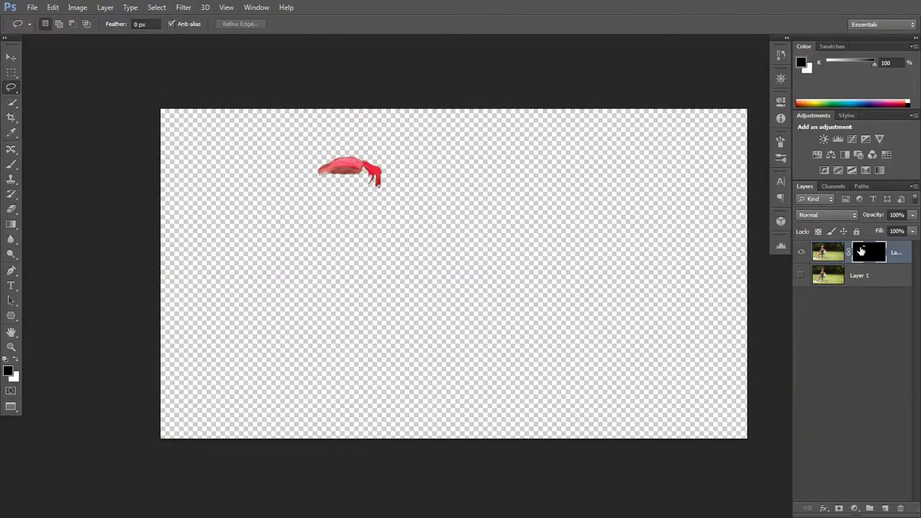
click(802, 254)
click(801, 275)
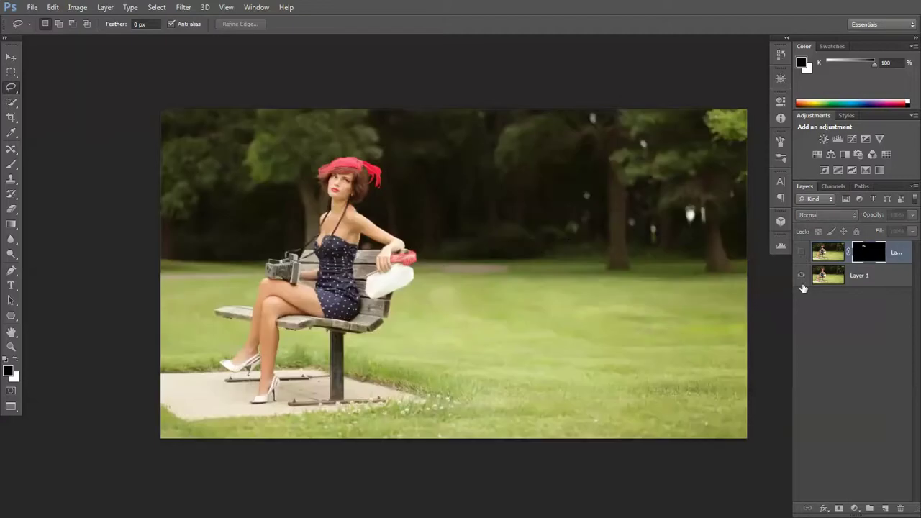
Step: Convert Layer 1 to black and white using the Black & White Auto setting
click(867, 284)
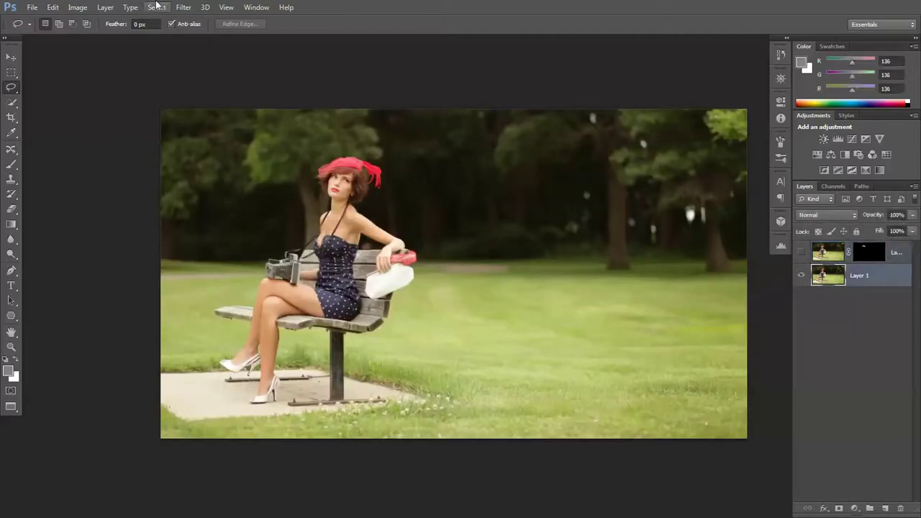
click(85, 9)
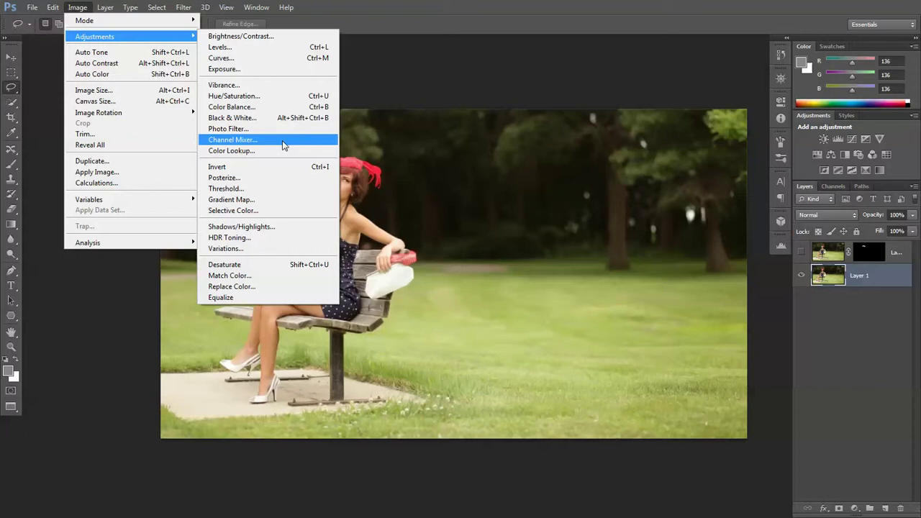
mouse_move(95, 36)
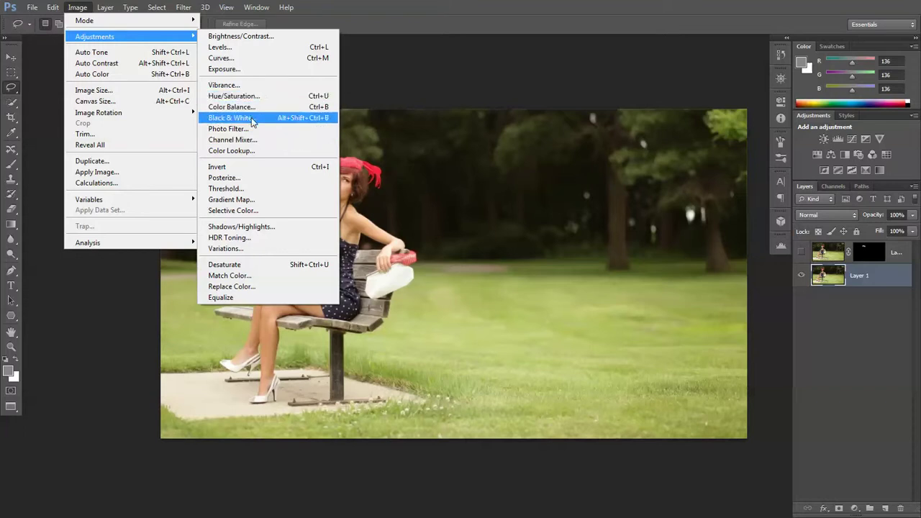
click(249, 117)
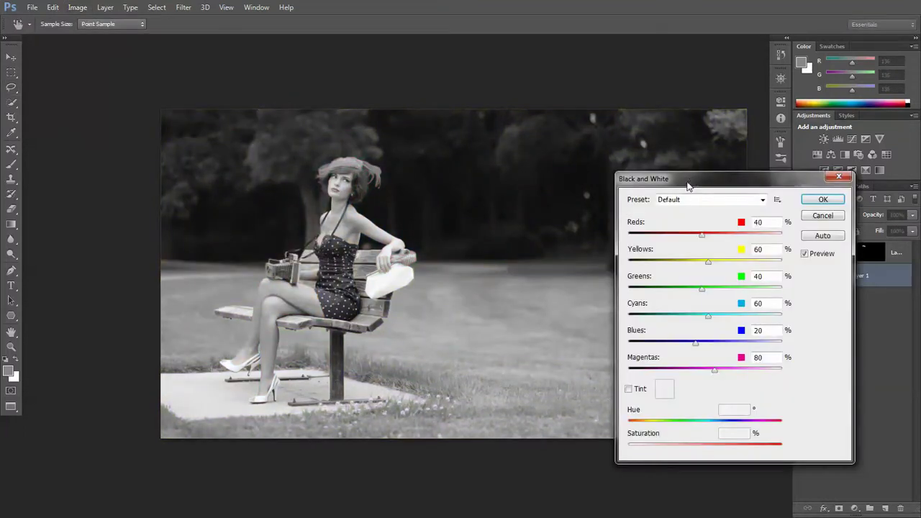
drag(691, 178, 628, 162)
click(758, 220)
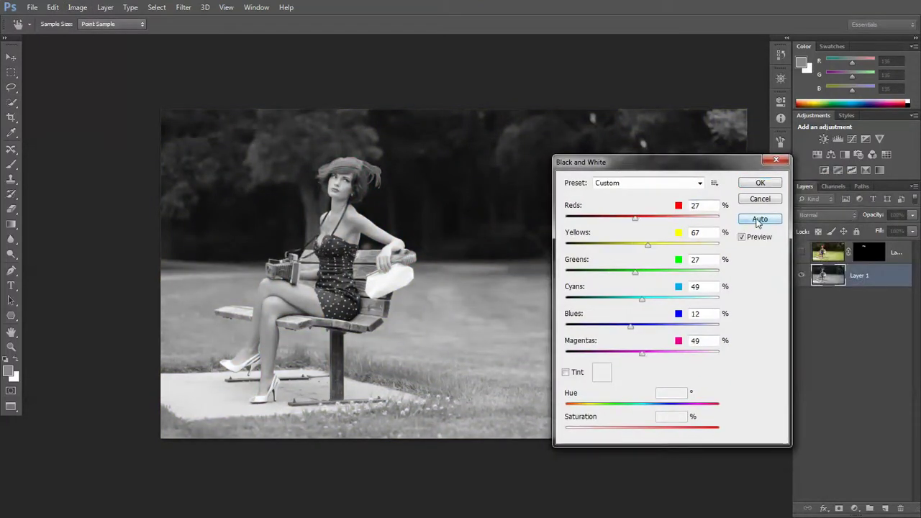
drag(633, 173, 627, 170)
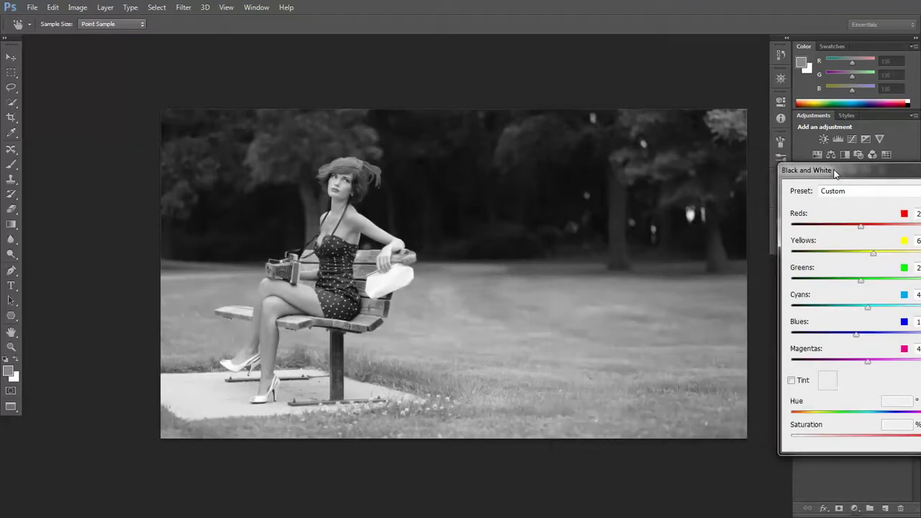
drag(835, 172, 571, 160)
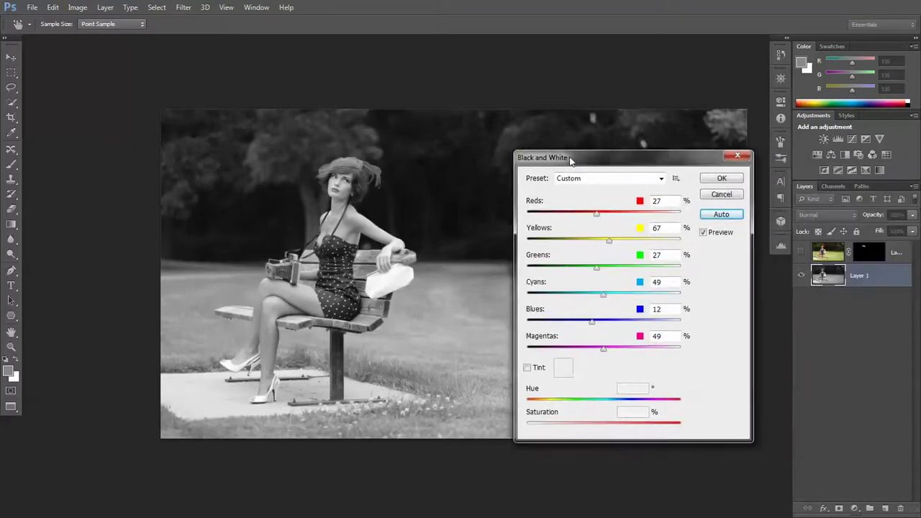
click(723, 179)
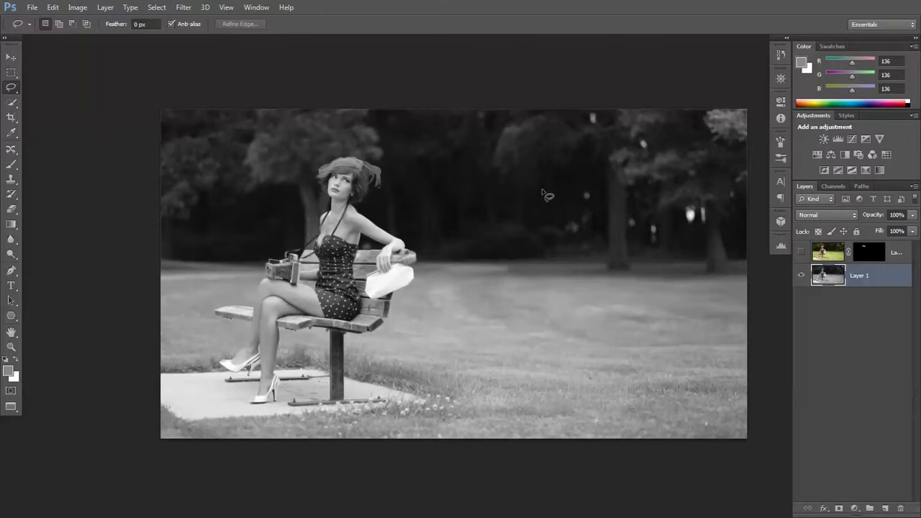
Step: Apply Shadows/Highlights with Shadows Amount about 36% and a raised Highlights Amount
click(72, 7)
mouse_move(95, 36)
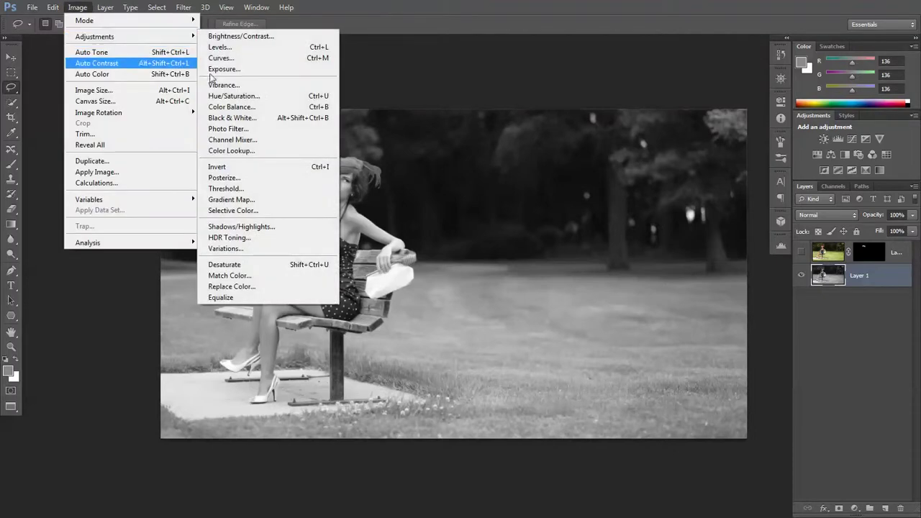
click(241, 226)
drag(415, 142, 494, 347)
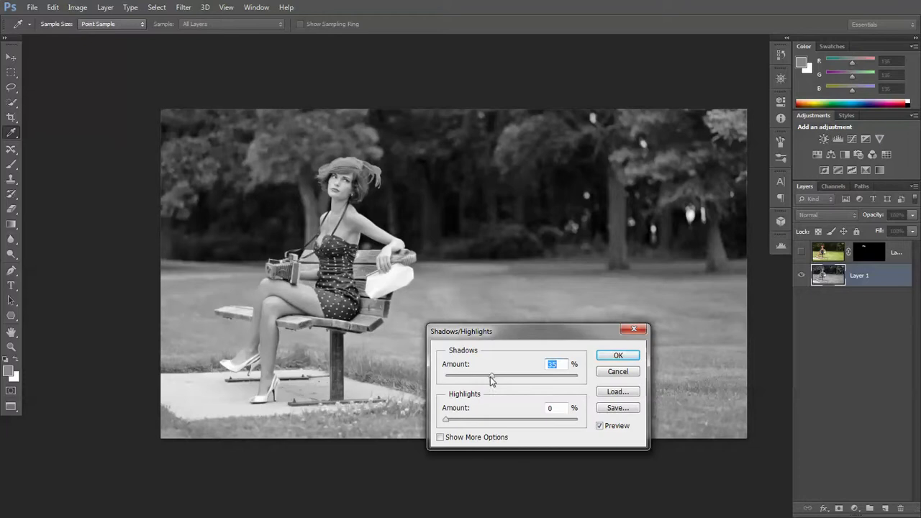
mouse_move(492, 380)
mouse_down()
mouse_move(468, 379)
mouse_move(483, 380)
mouse_up()
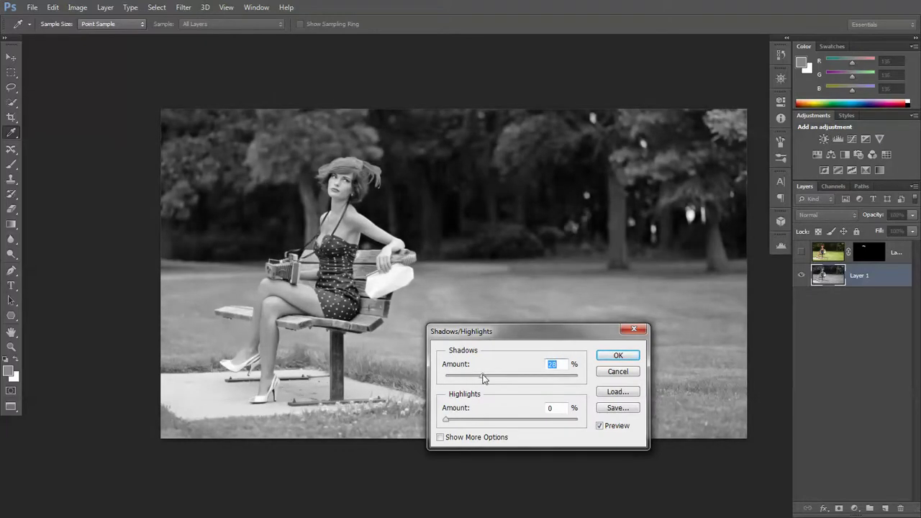
drag(447, 421, 473, 423)
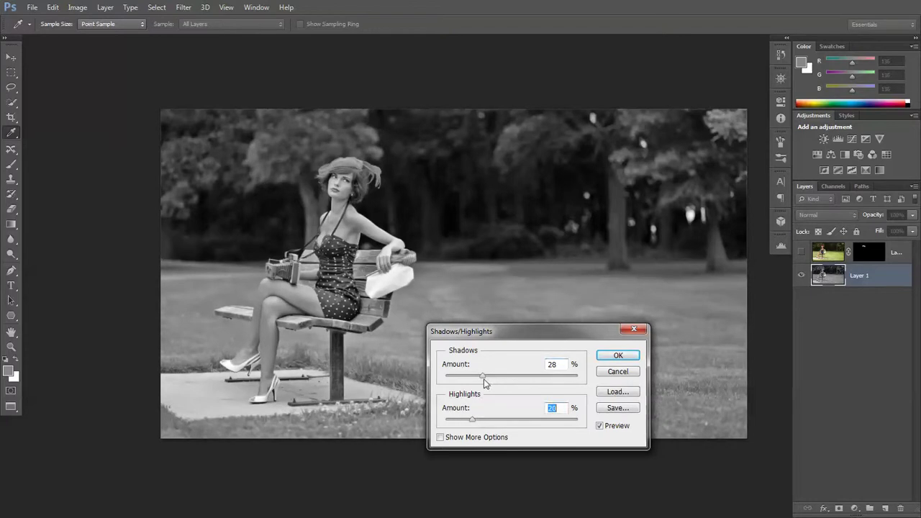
mouse_move(482, 377)
mouse_down()
mouse_move(591, 379)
mouse_move(423, 381)
mouse_move(493, 379)
mouse_up()
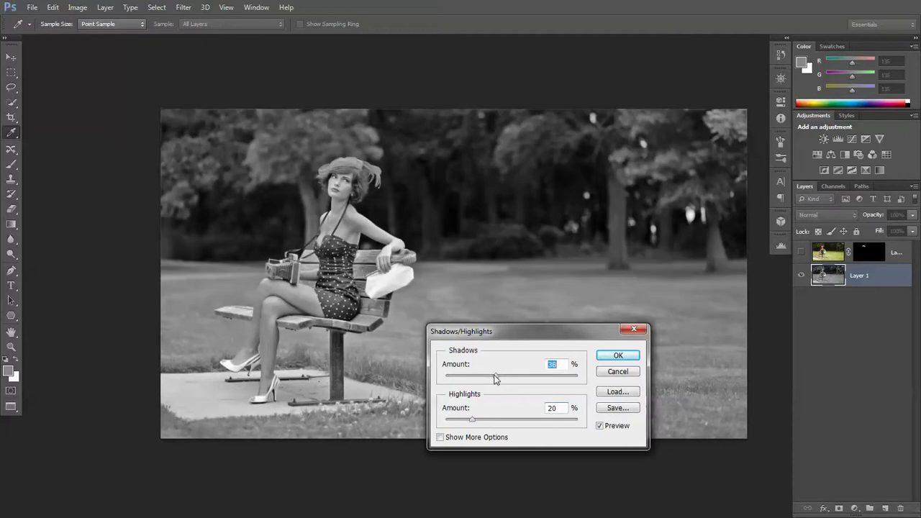
drag(471, 423, 521, 421)
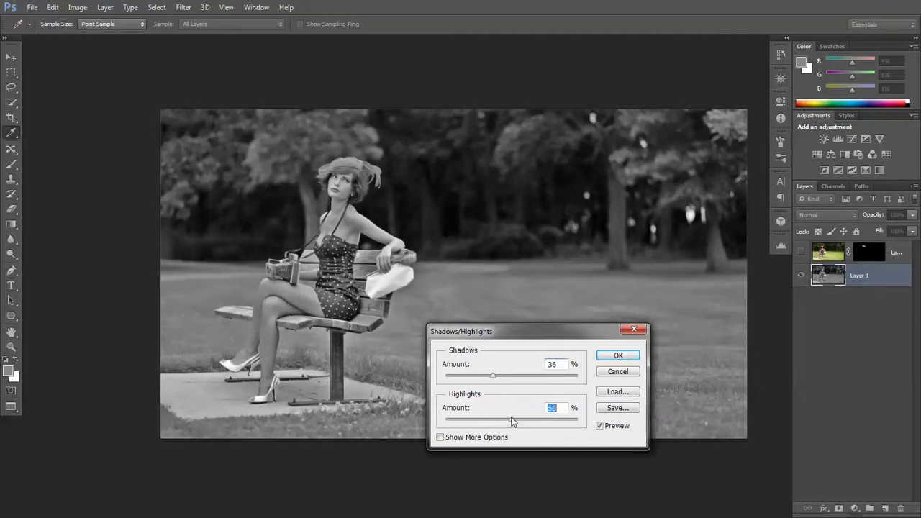
click(617, 356)
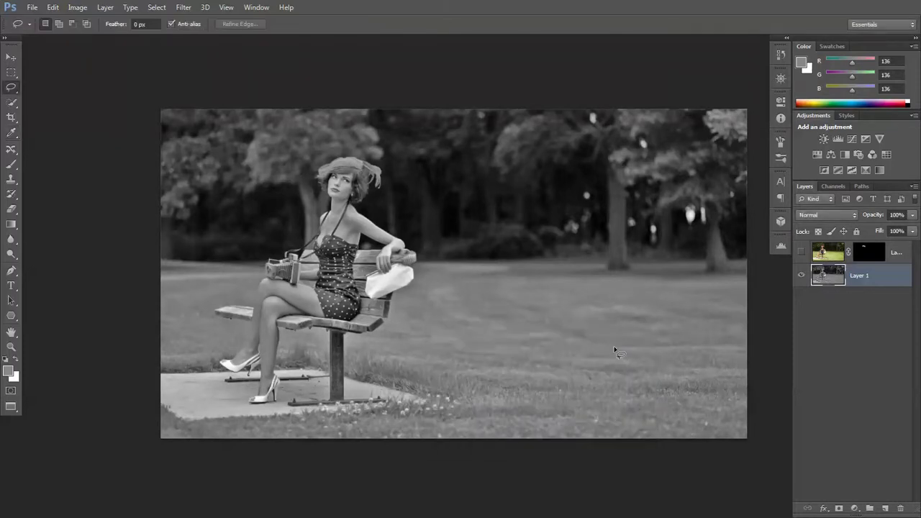
Step: Make the masked red hat layer visible again, then zoom and pan slightly on the photo
click(800, 253)
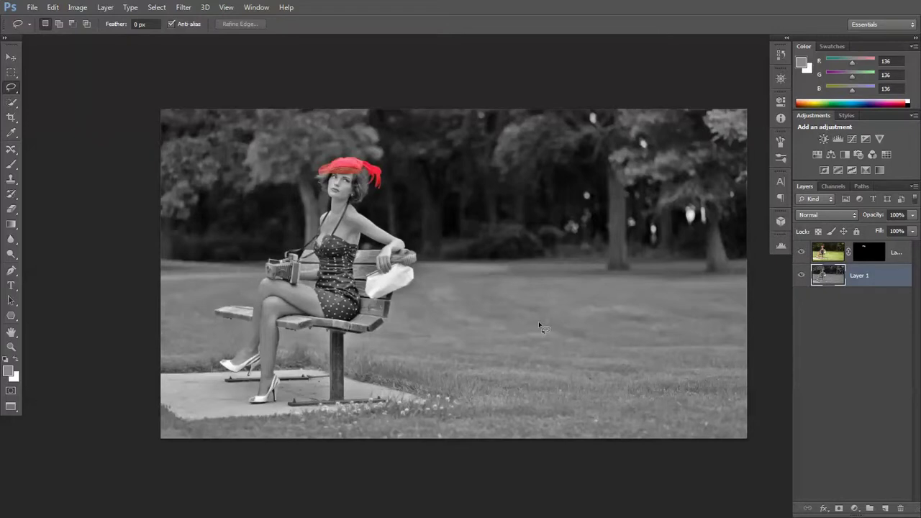
scroll(630, 259, up, 1)
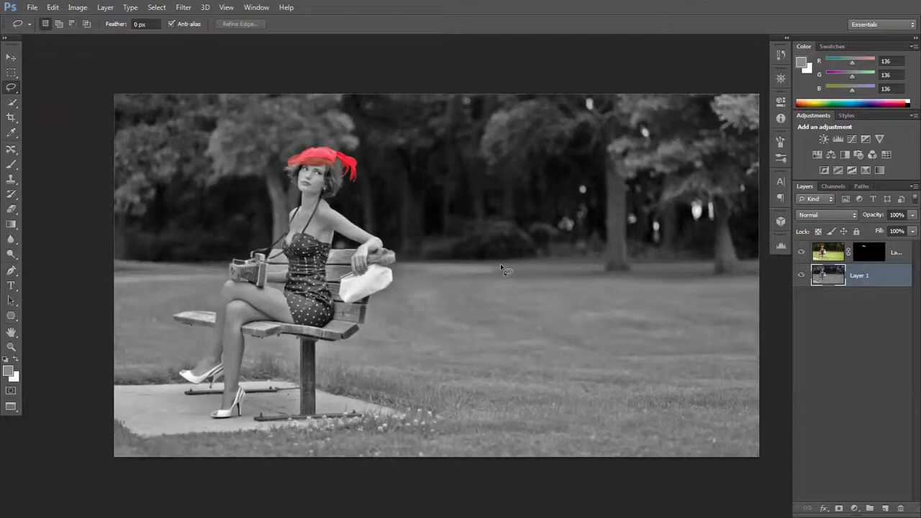
scroll(576, 284, up, 1)
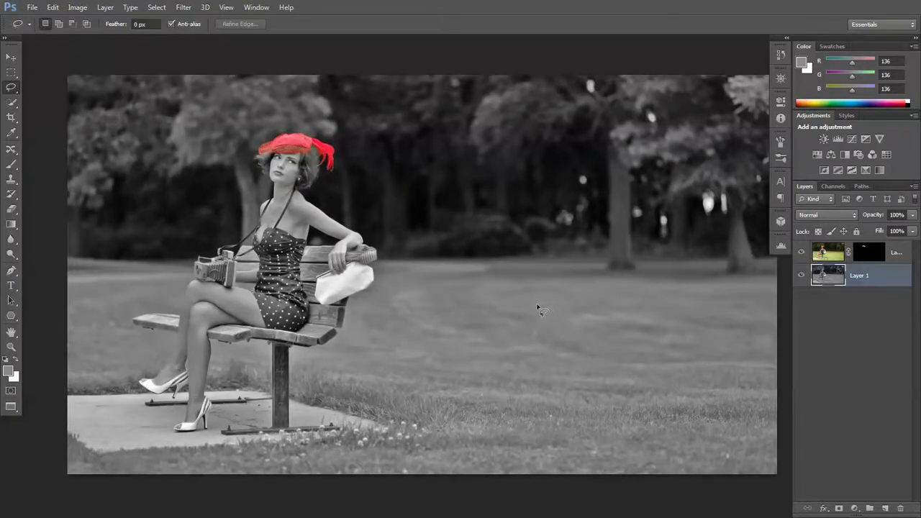
drag(537, 308, 515, 301)
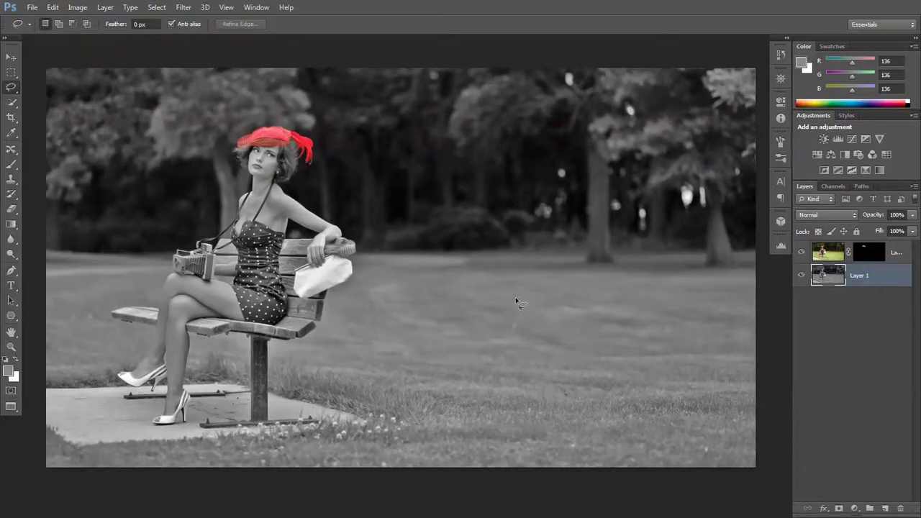